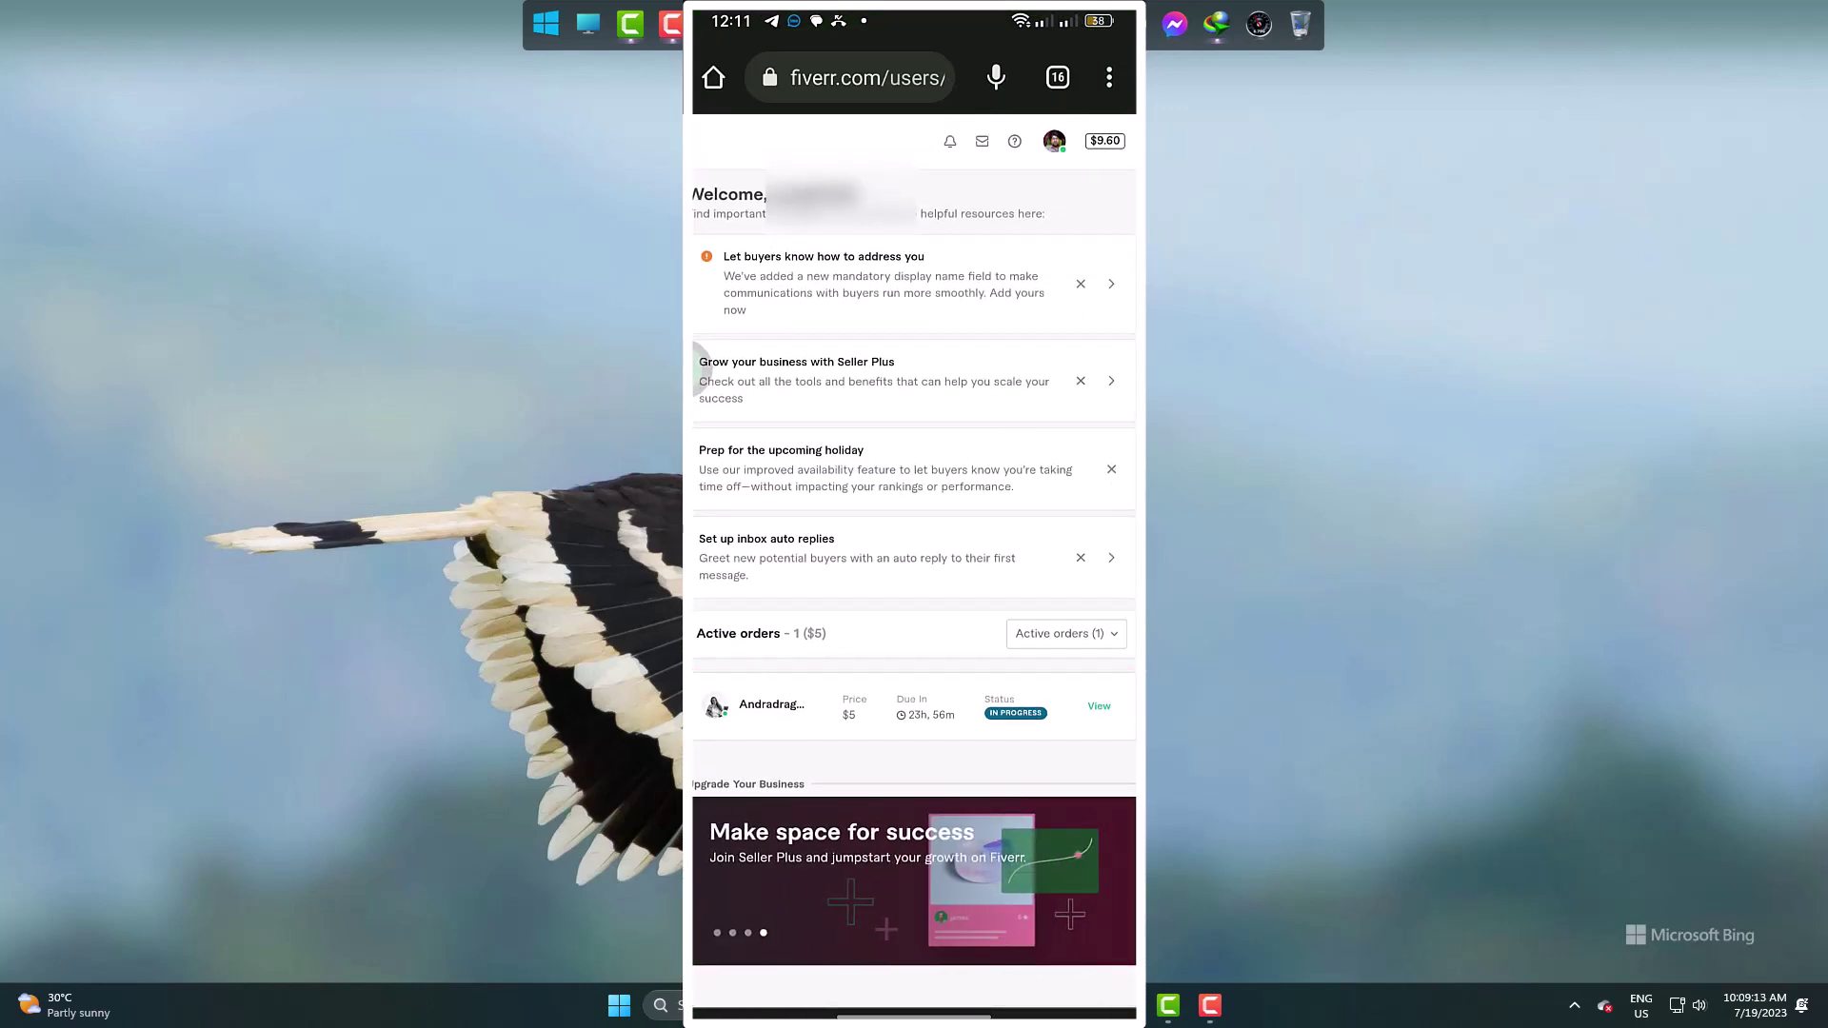
# - Open the active order's page, briefly checking and dismissing Chrome's overflow menu
pyautogui.click(1099, 705)
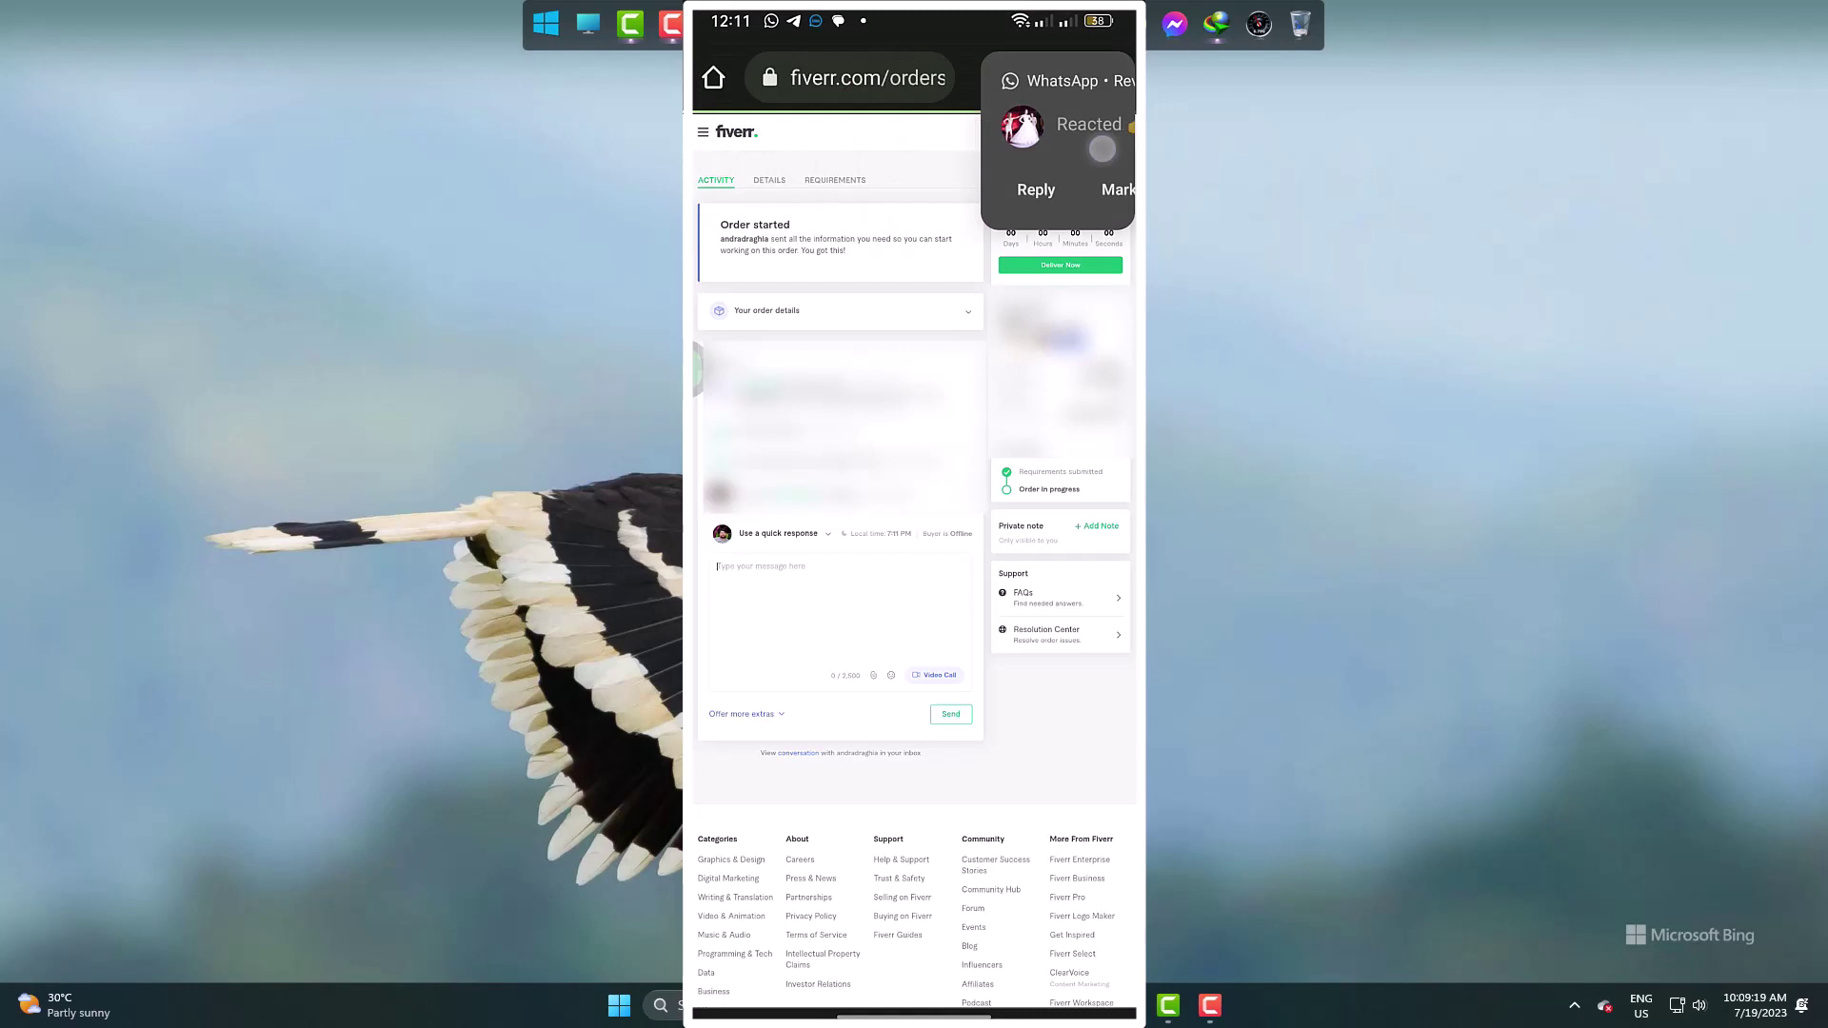
pyautogui.click(1107, 75)
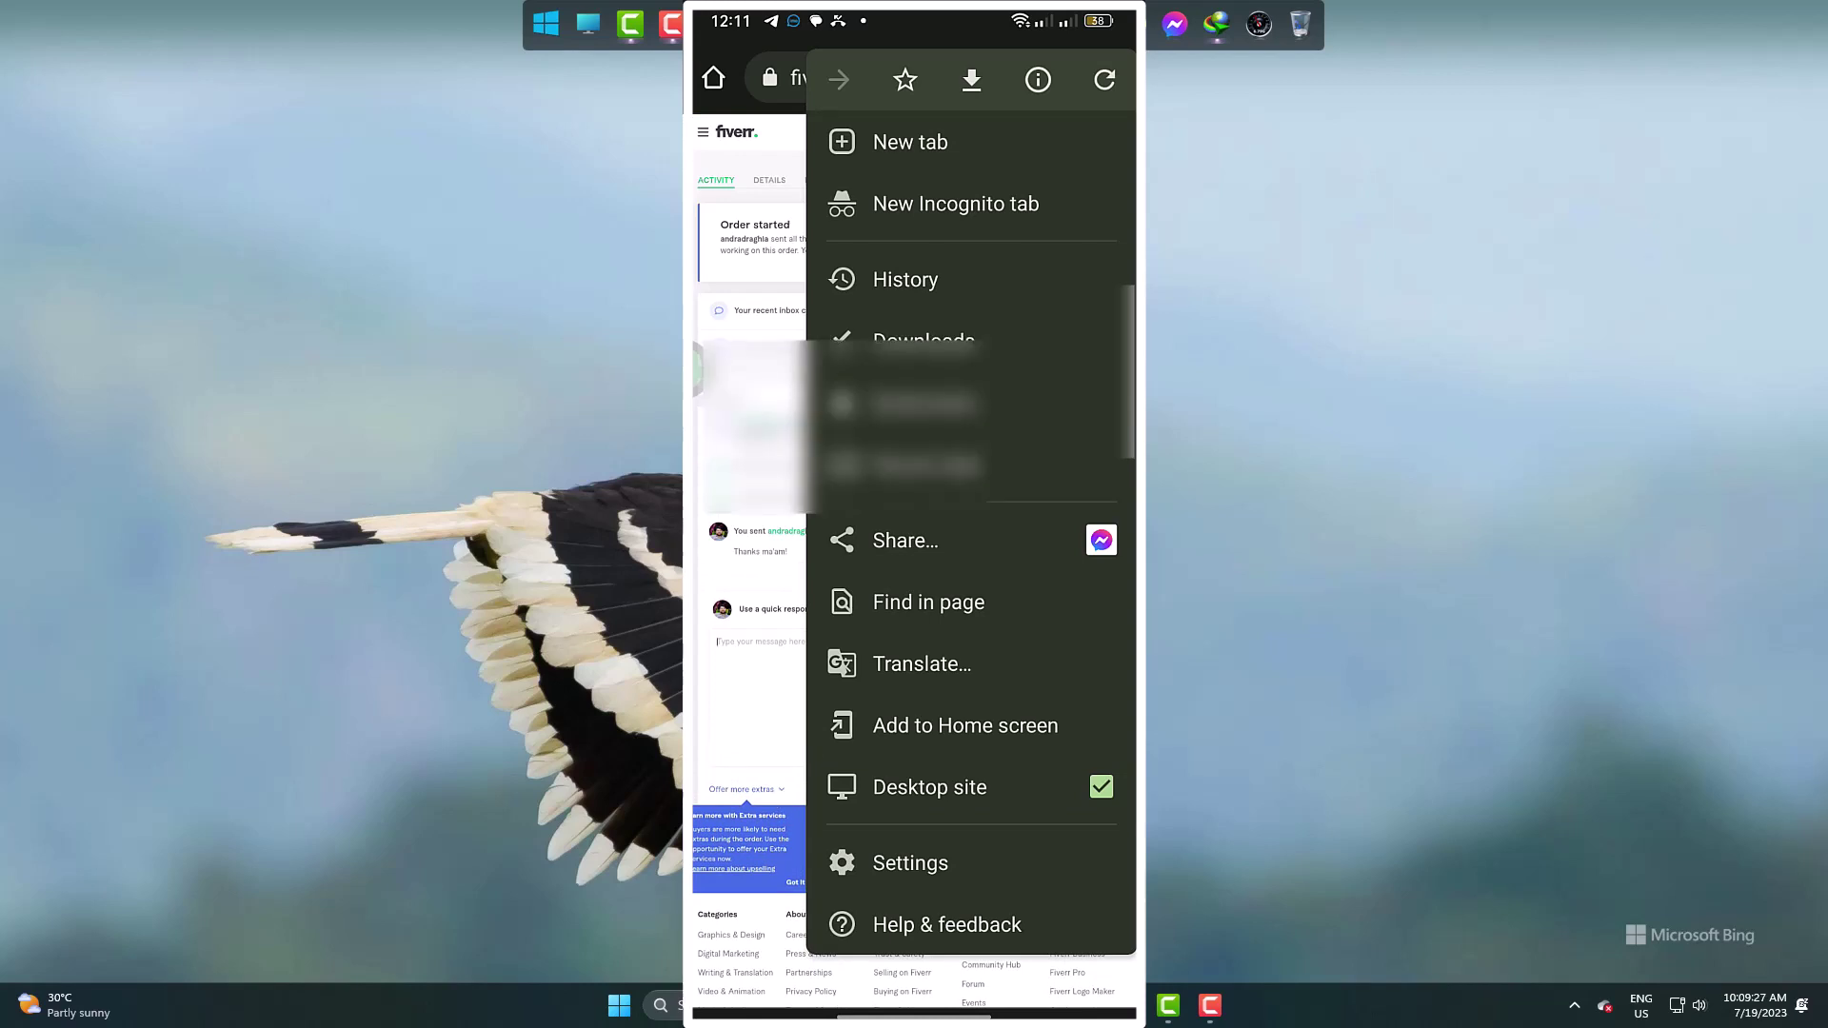
pyautogui.click(739, 747)
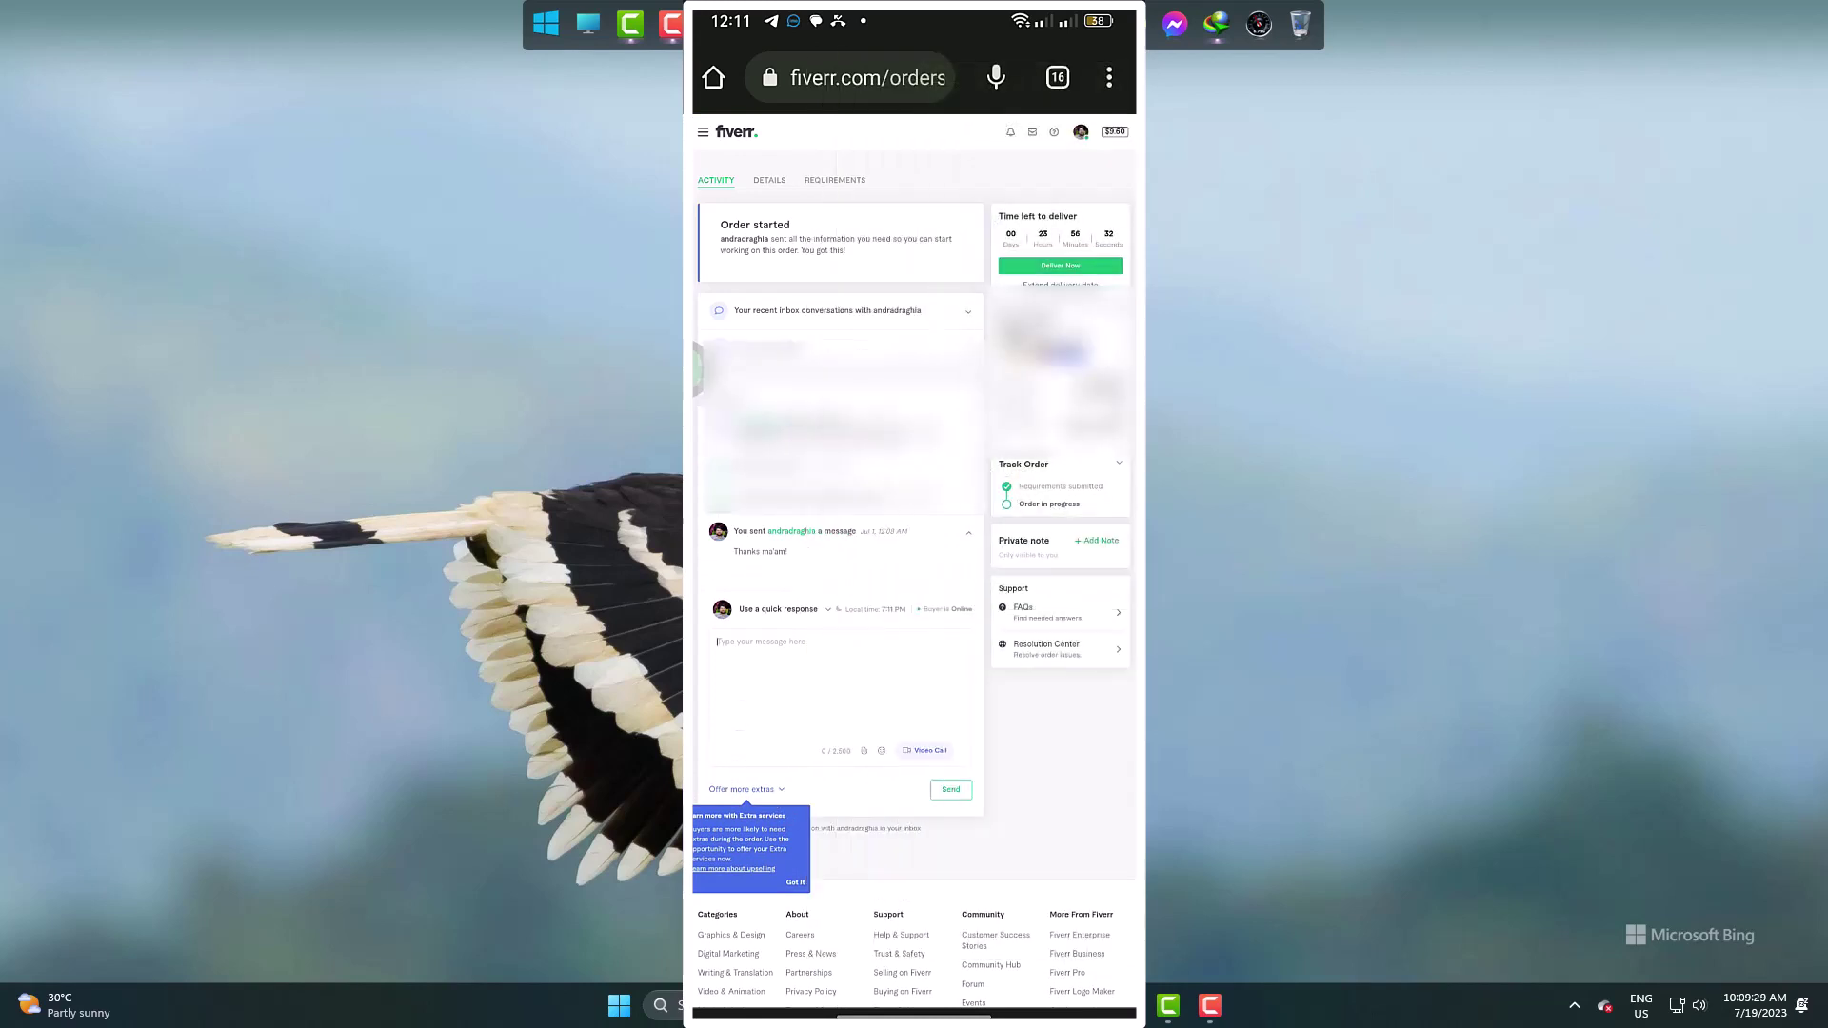
# - Start the delivery and write "Ma'am, I hope you are happy with my work." with "Thanks" below
pyautogui.click(991, 387)
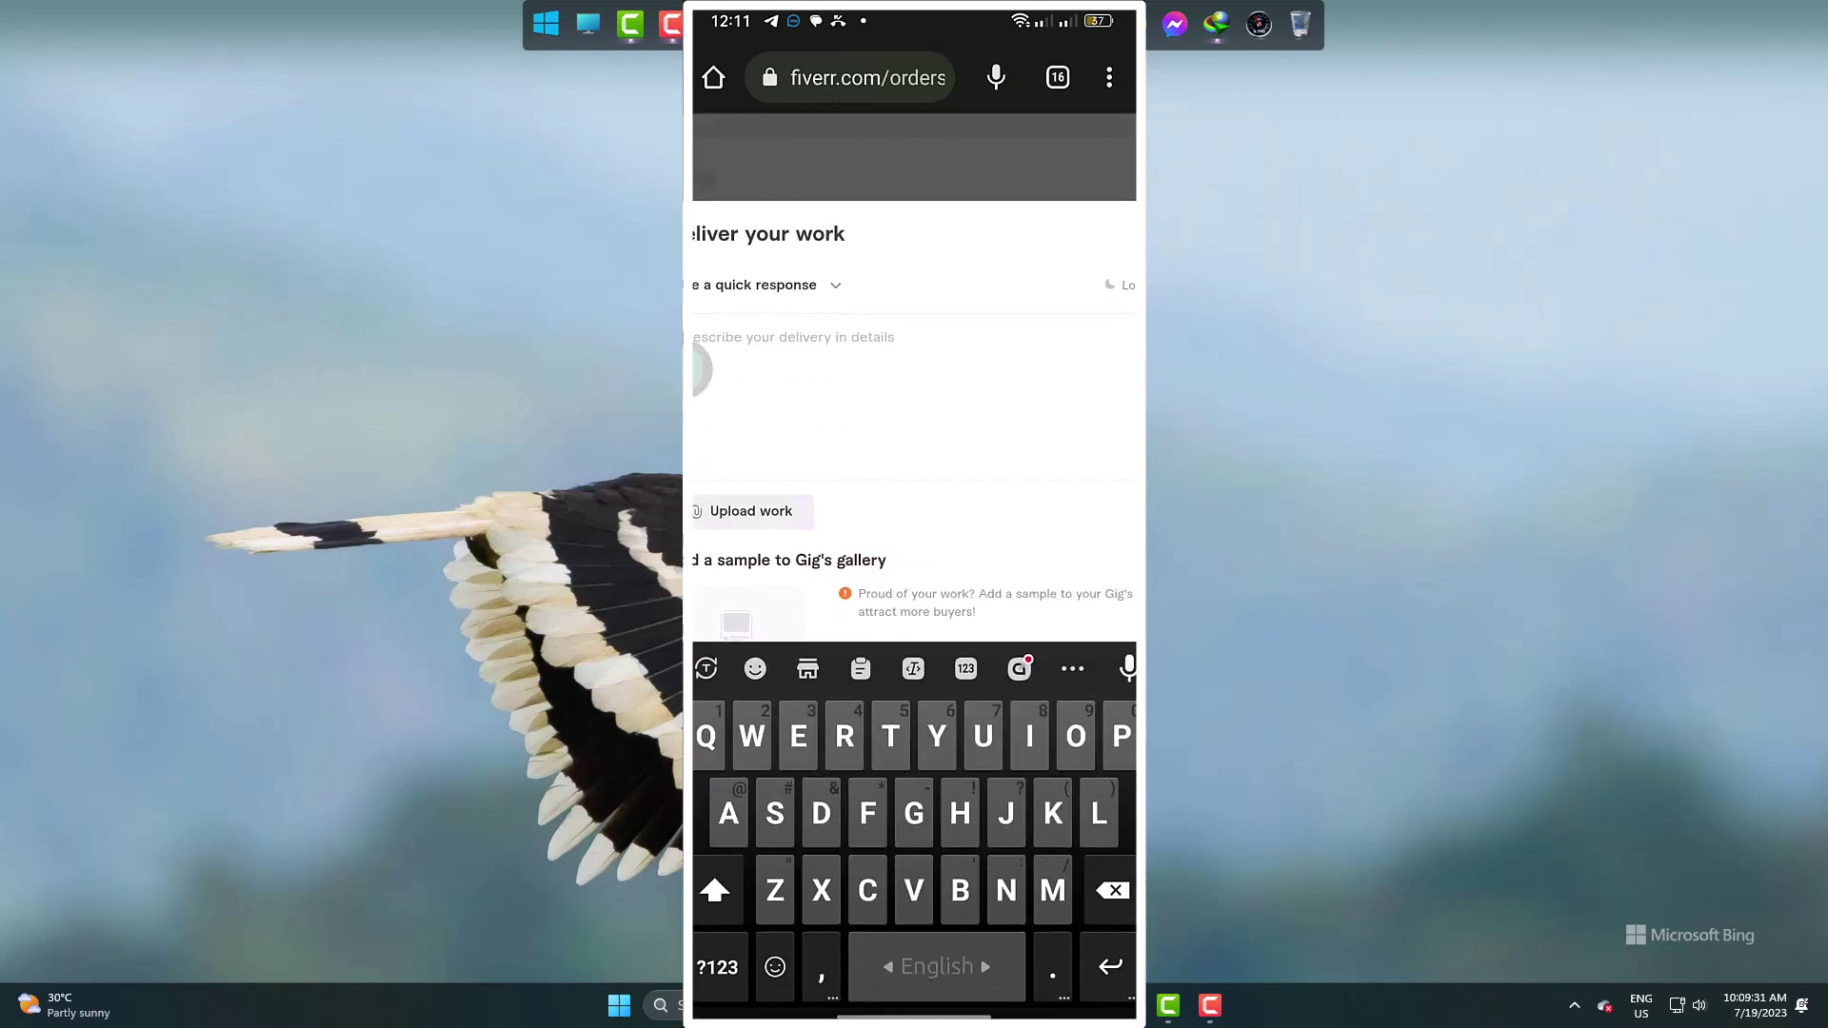
pyautogui.write('Maam')
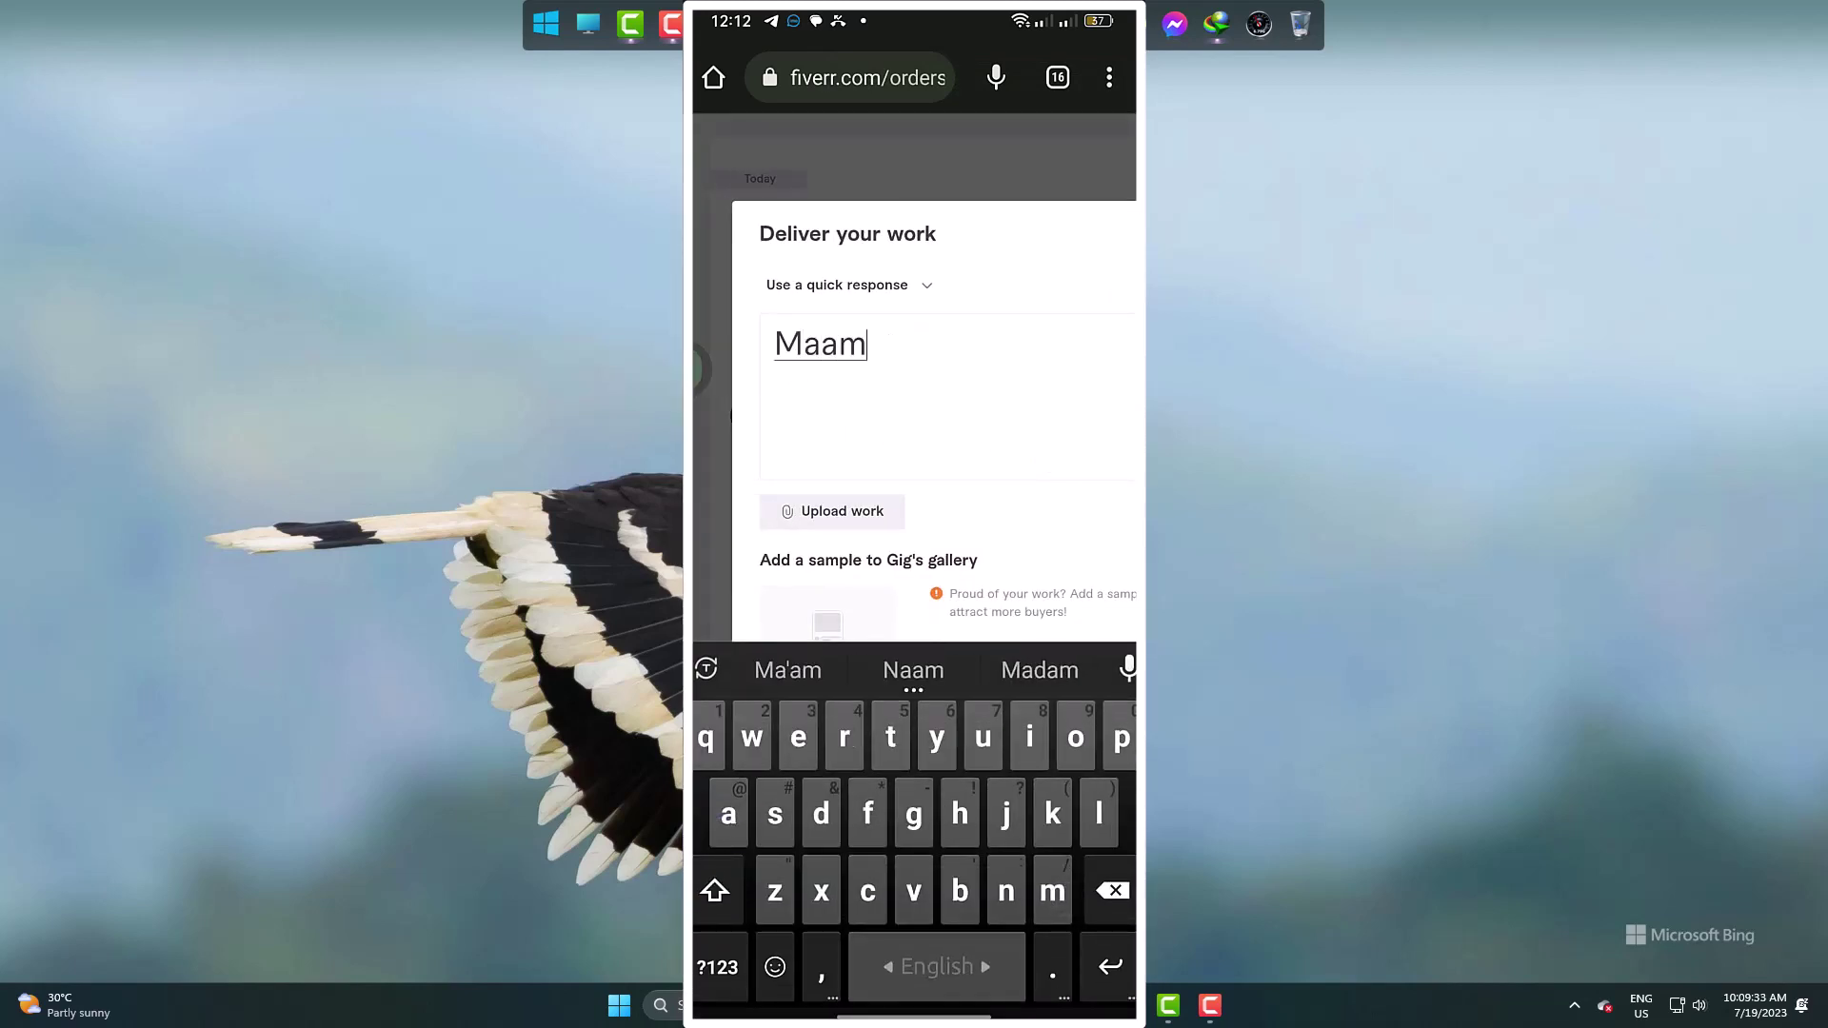
pyautogui.press('BackSpace')
pyautogui.press('BackSpace')
pyautogui.write("'amm")
pyautogui.press('BackSpace')
pyautogui.write(', I ')
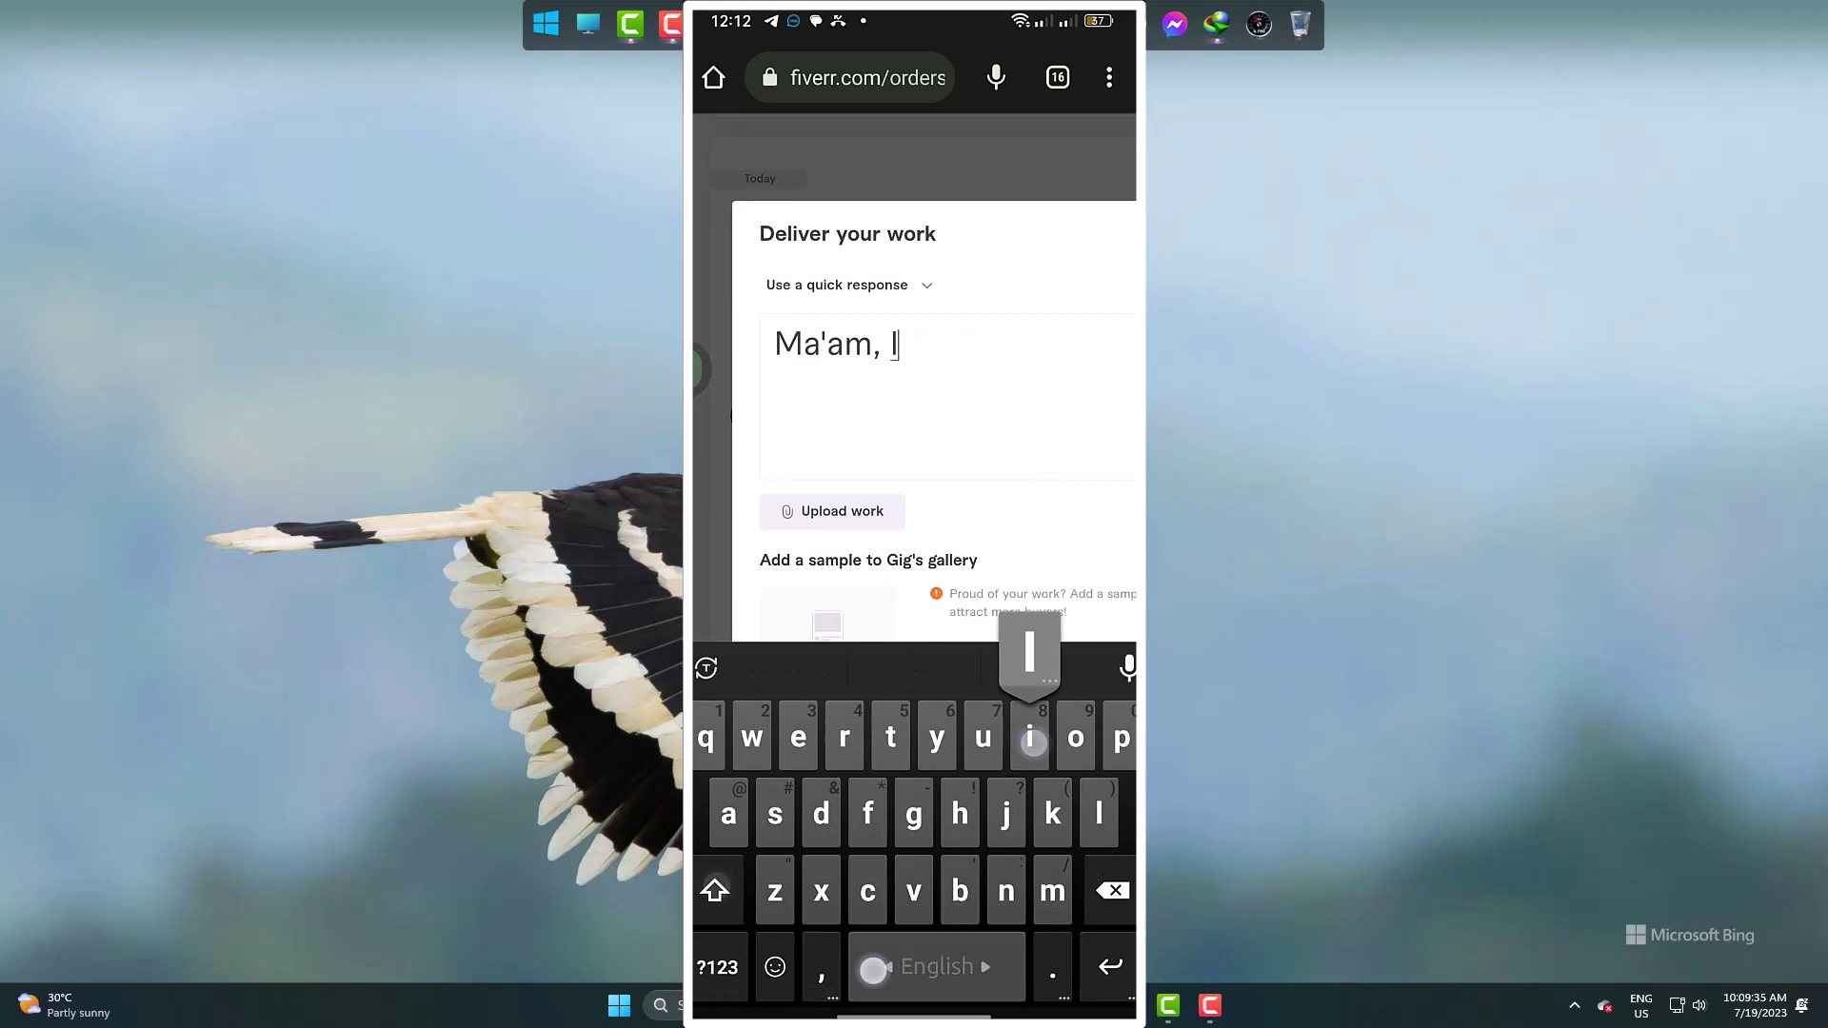
pyautogui.write('hope you are happy with m')
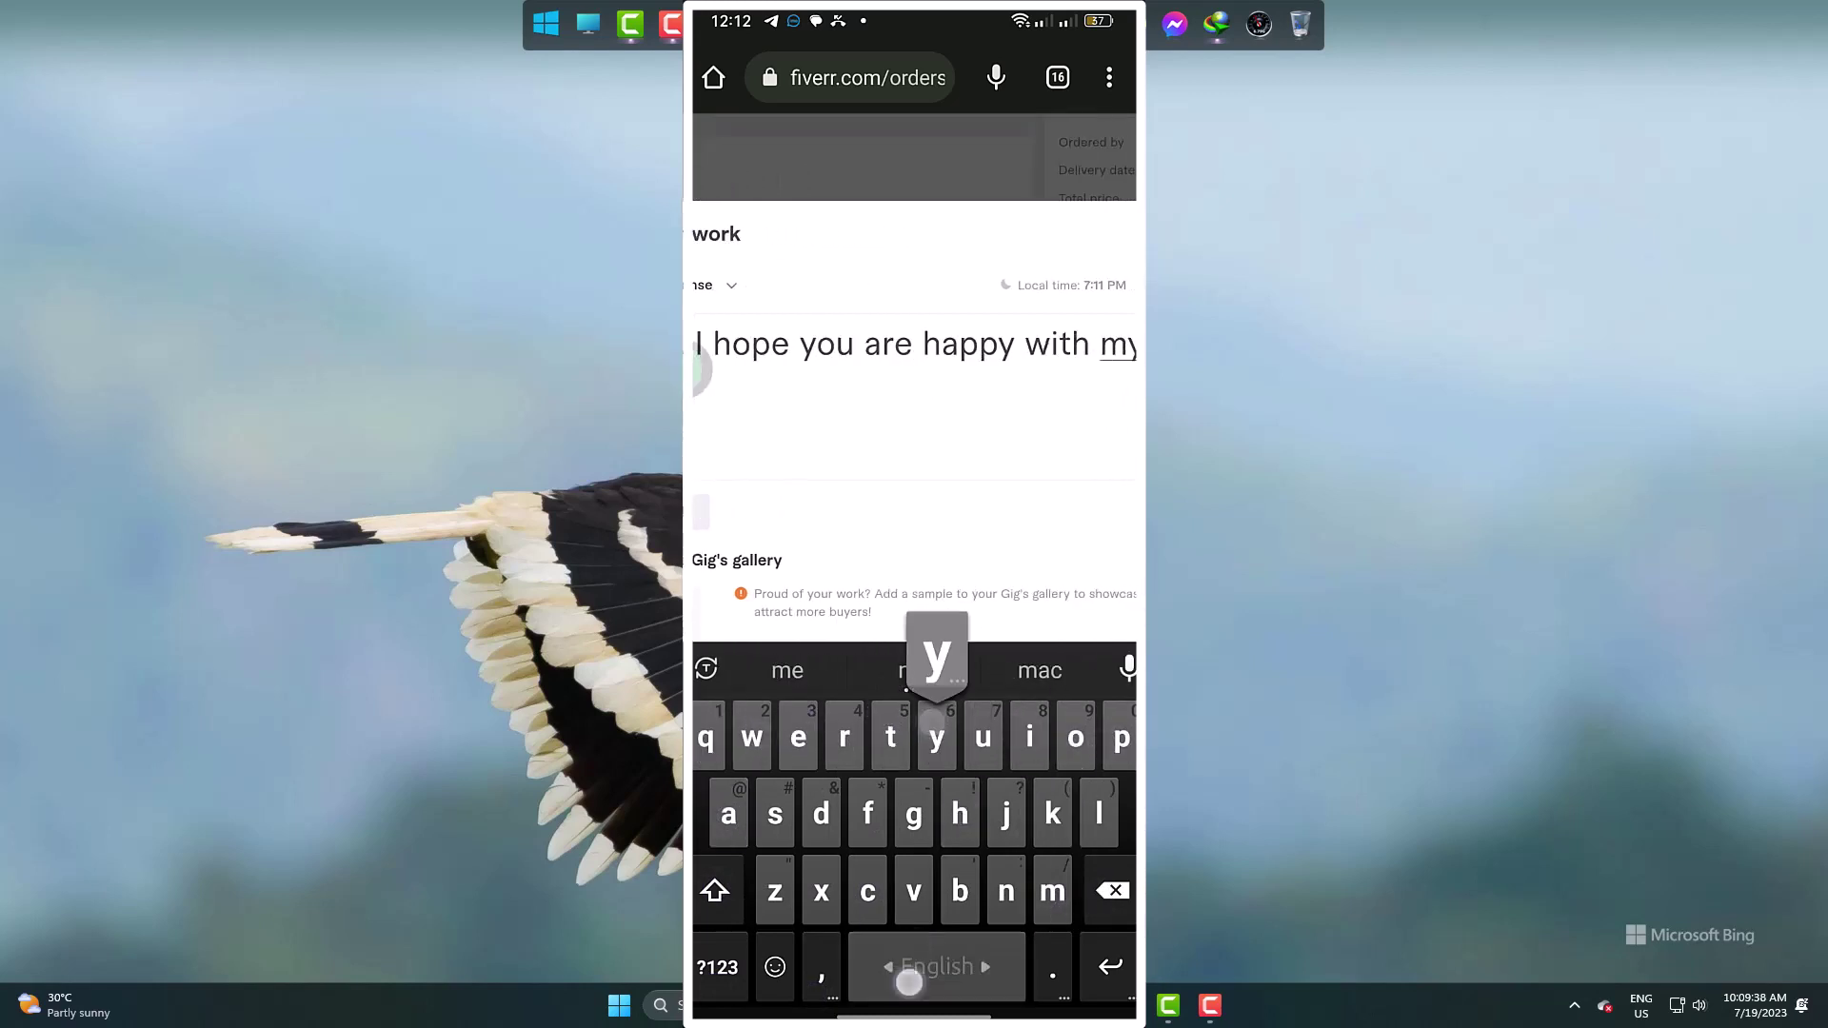
pyautogui.write('y ')
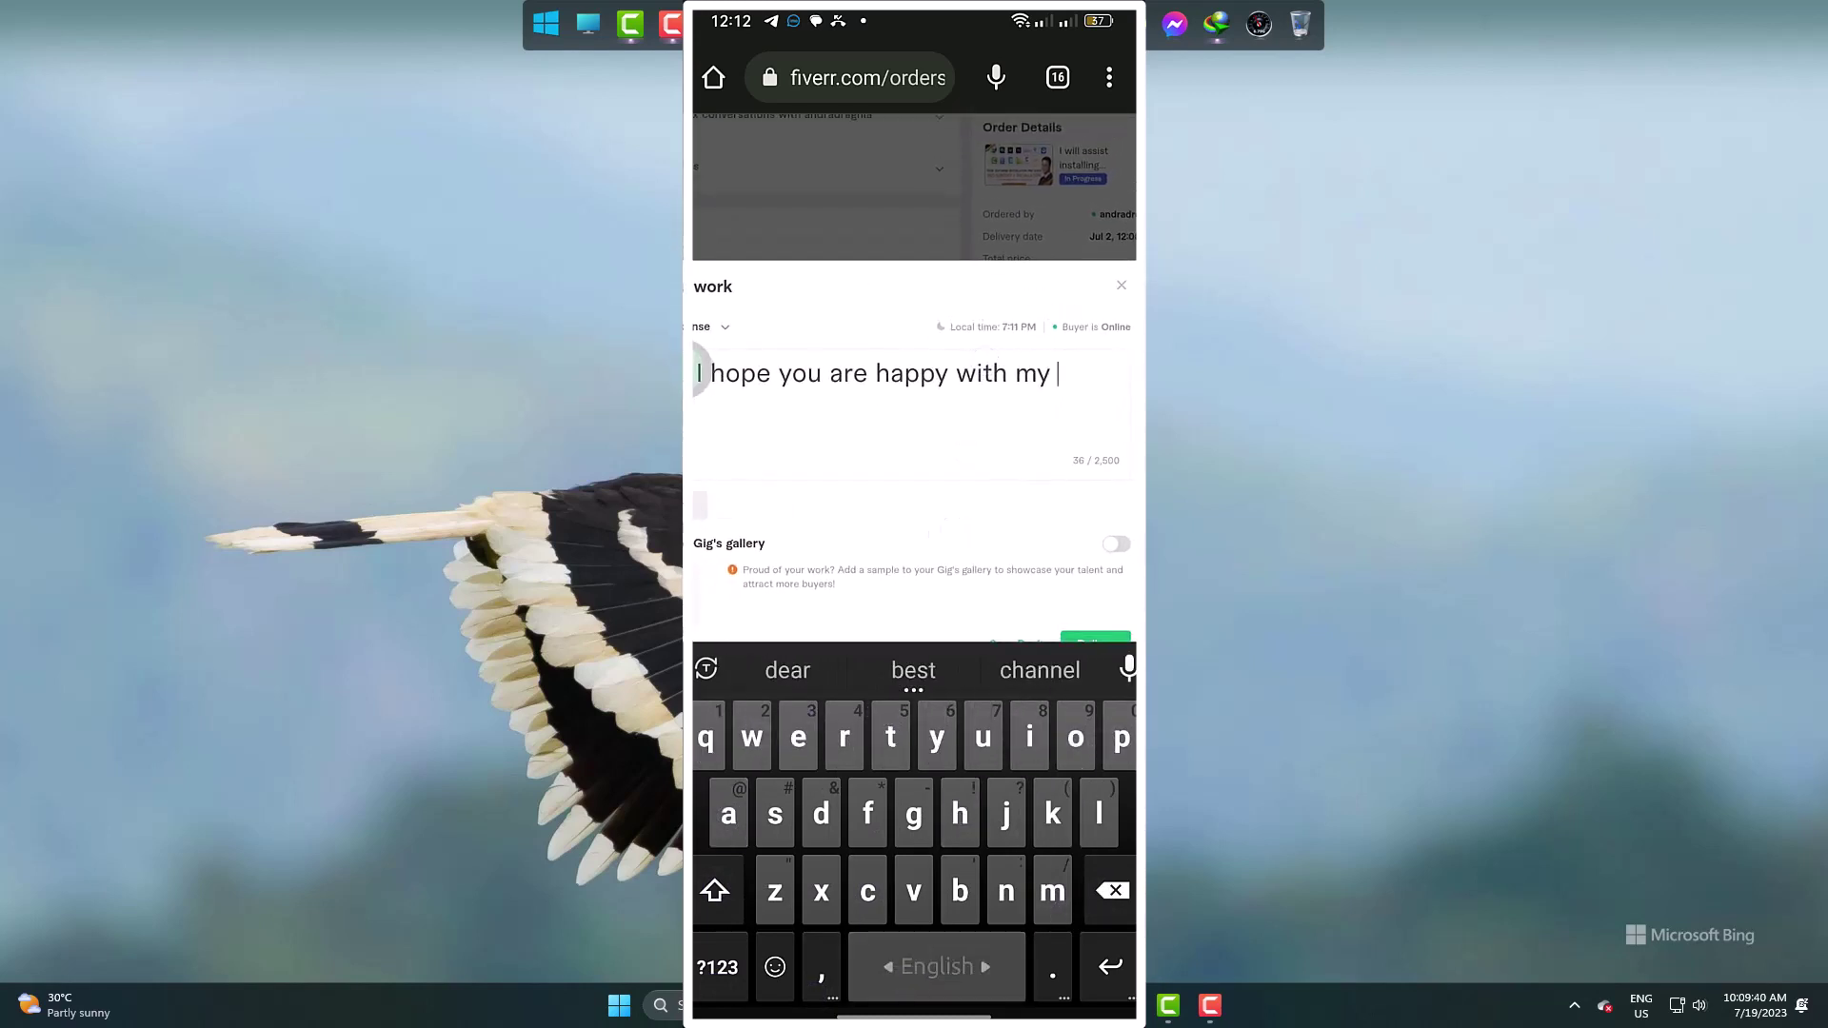
pyautogui.write('work.')
pyautogui.press('Return')
pyautogui.write('Thanks')
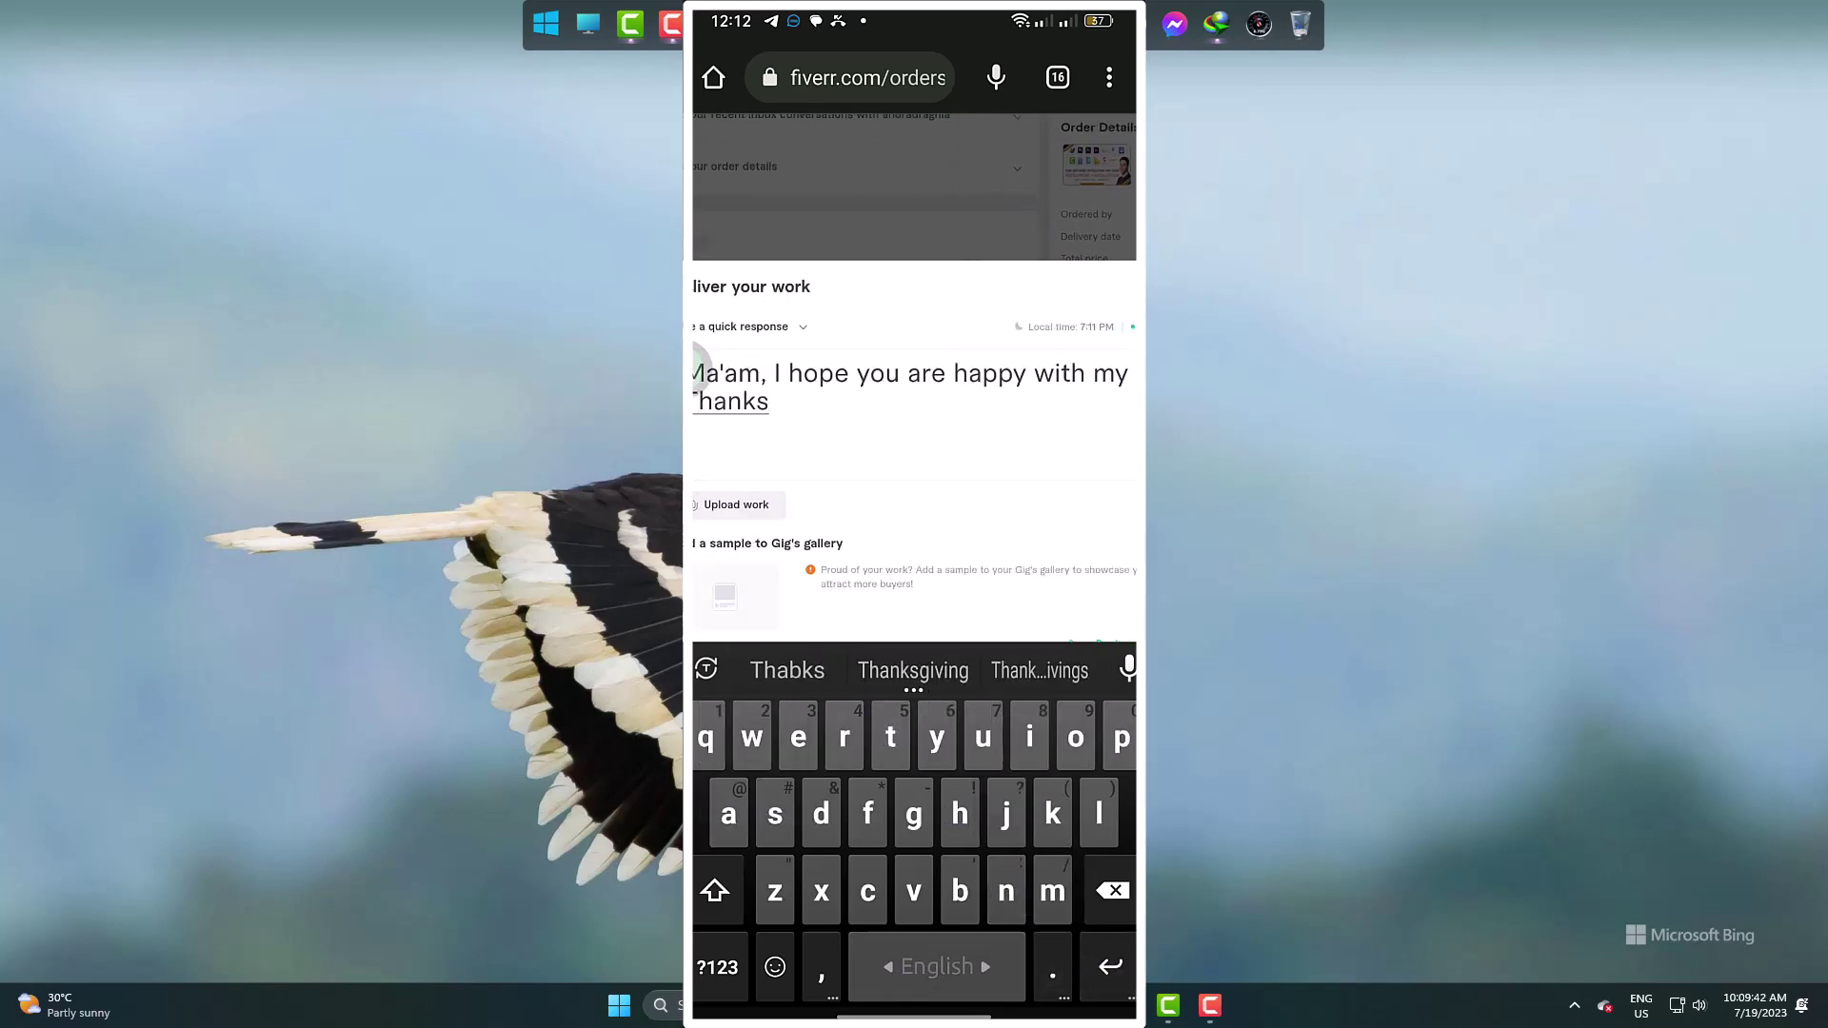
# - Submit the delivery message with the green Deliver button
pyautogui.click(1080, 592)
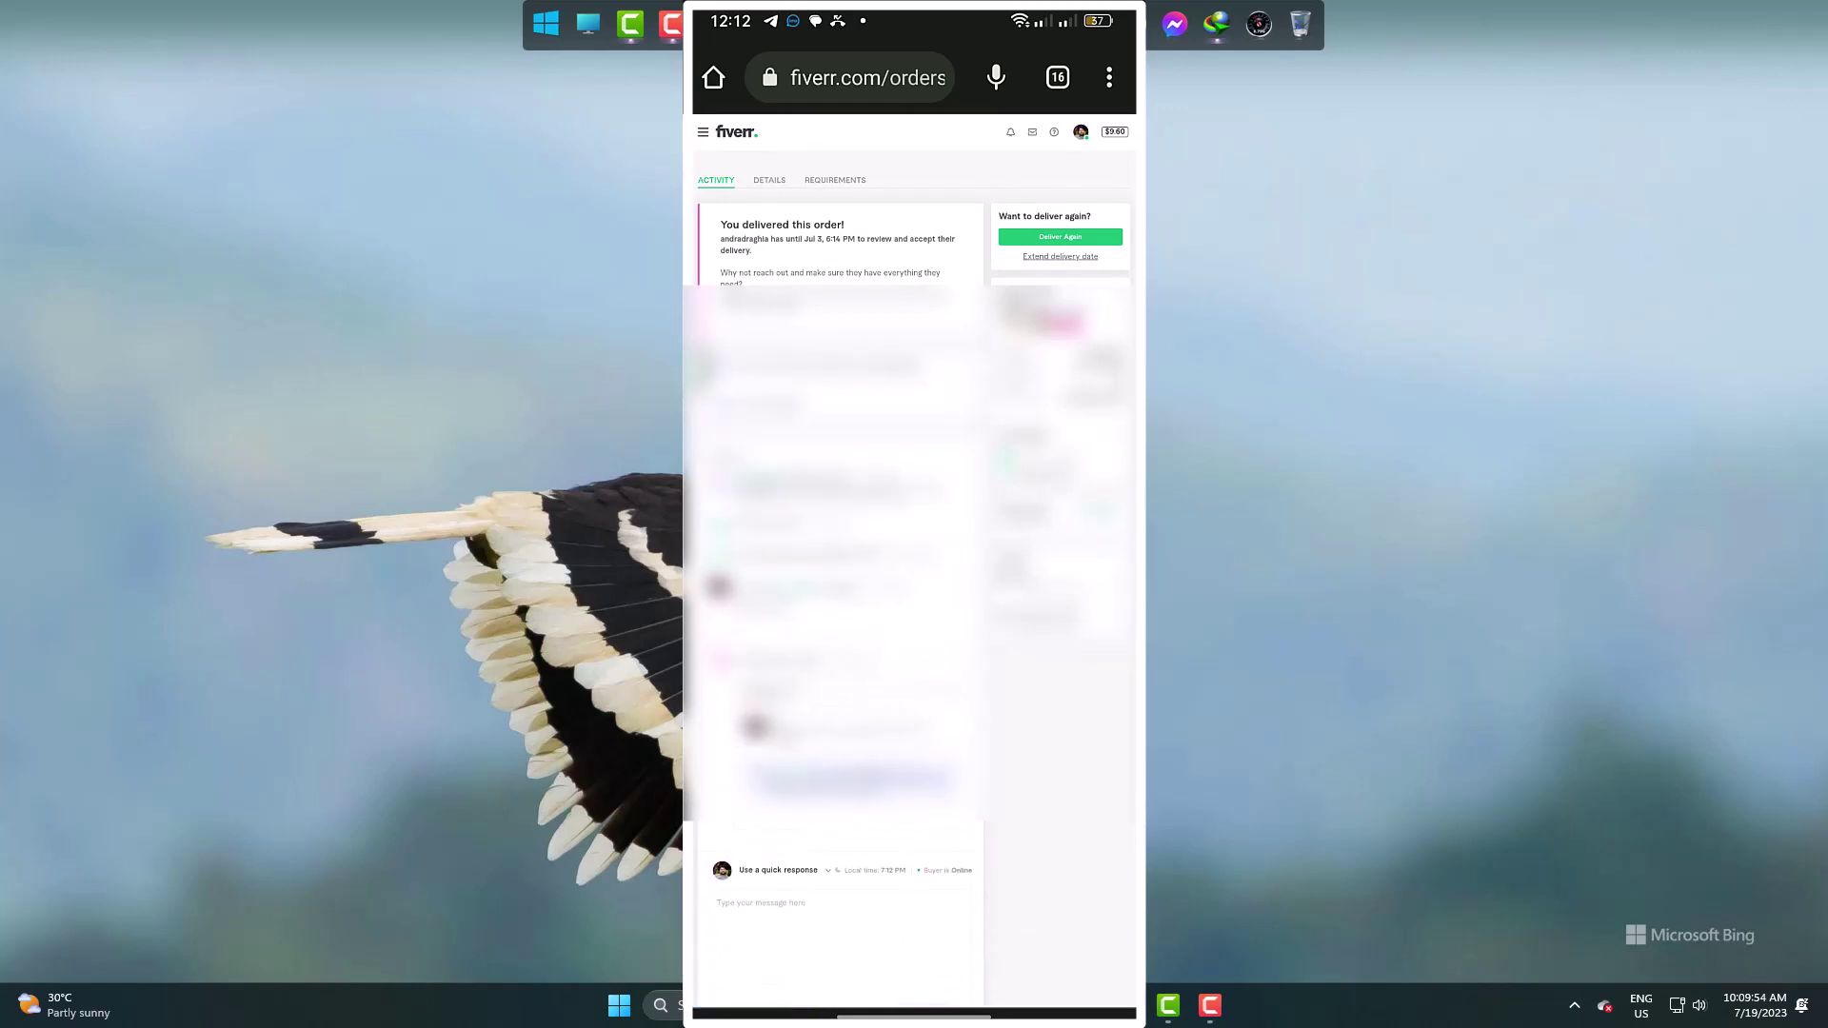
pyautogui.scroll(-2, 914, 573)
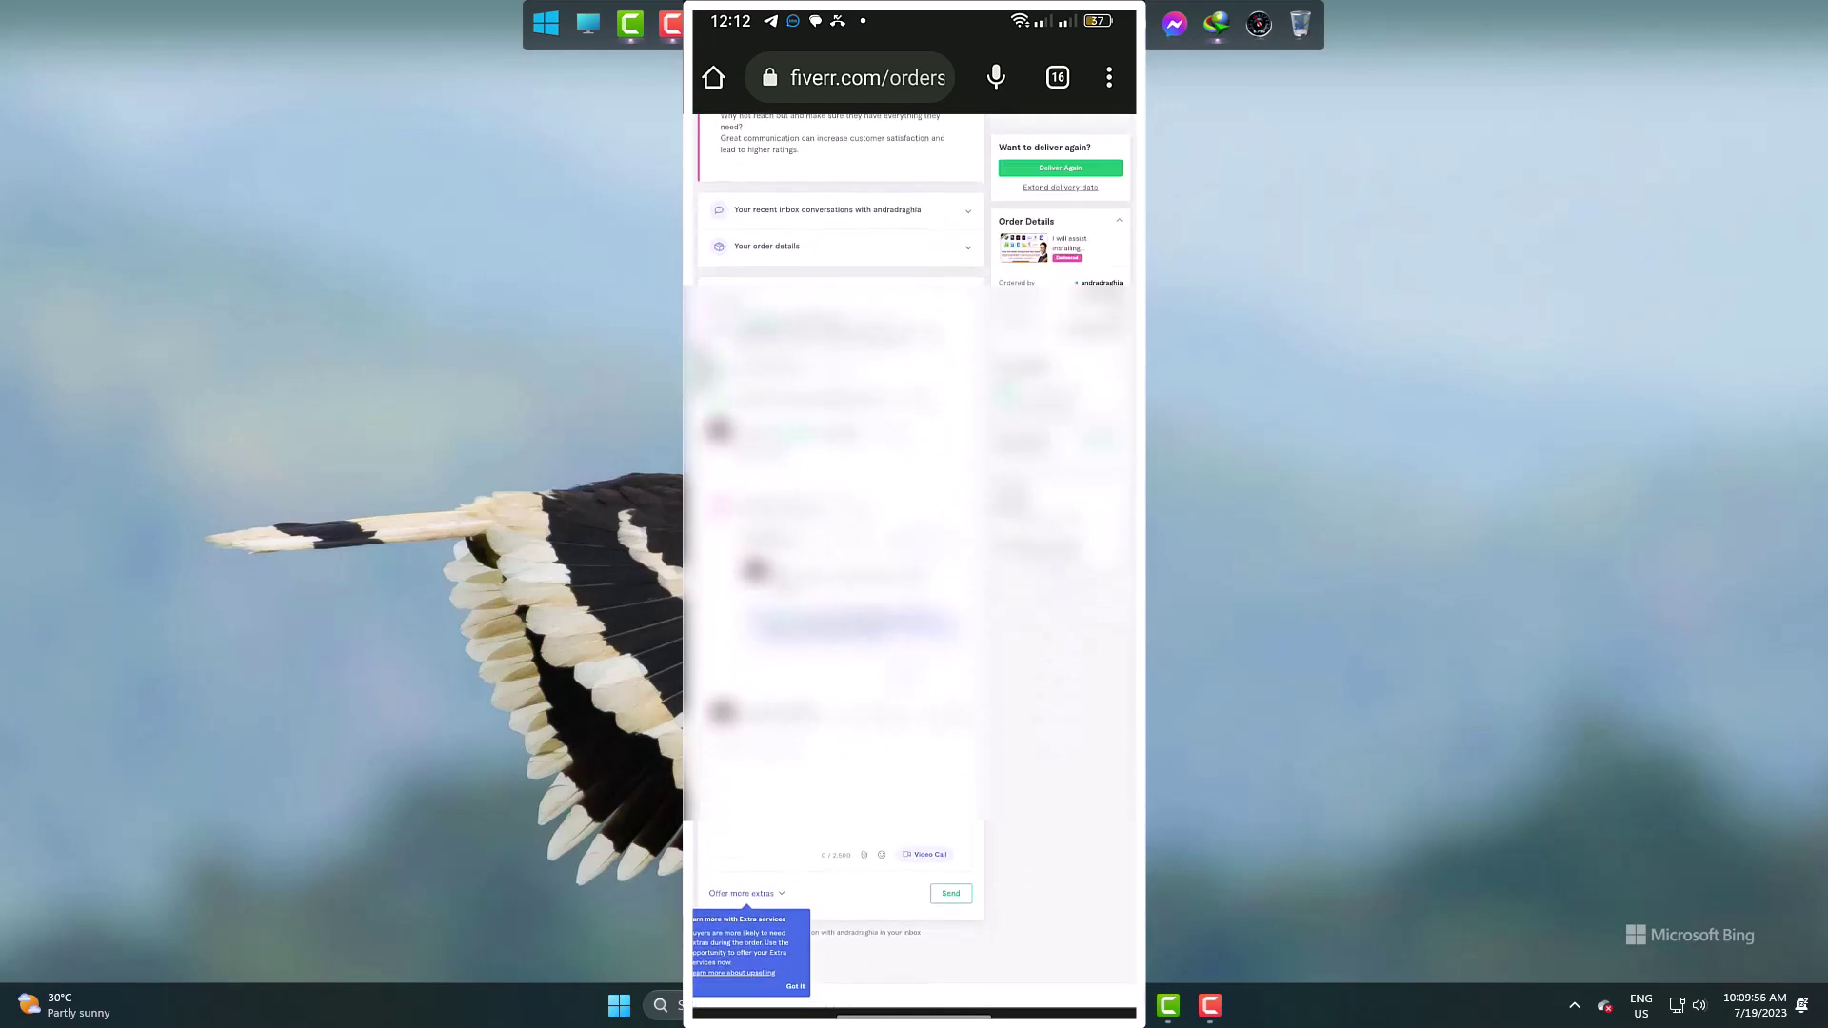